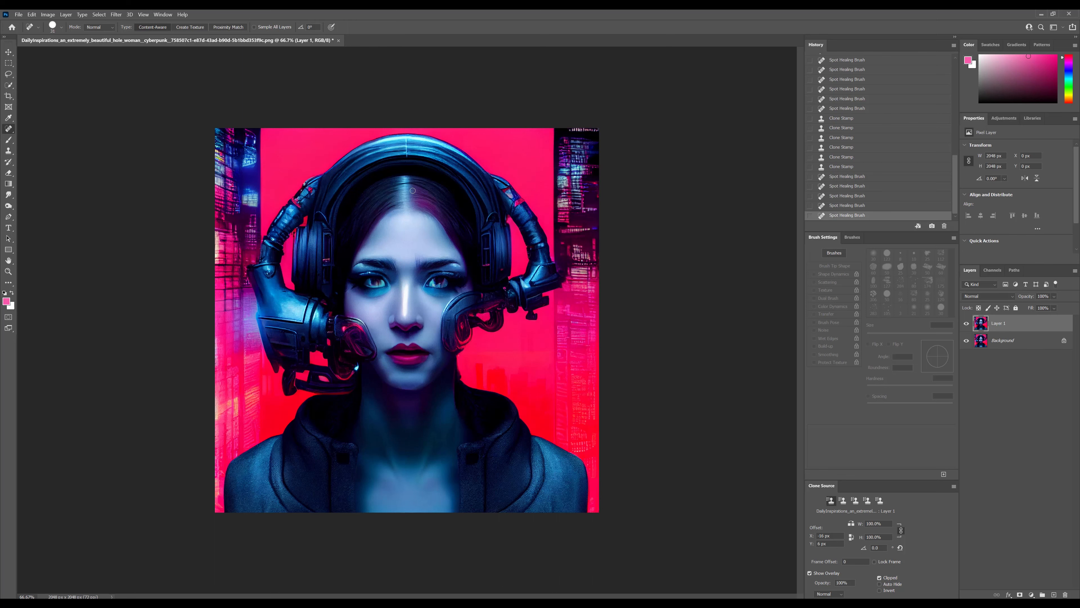
# Retouch a small spot on the forehead just above the eyebrows with the Spot Healing Brush.
pyautogui.hotkey('ctrl', '+')
pyautogui.hotkey('ctrl', '+')
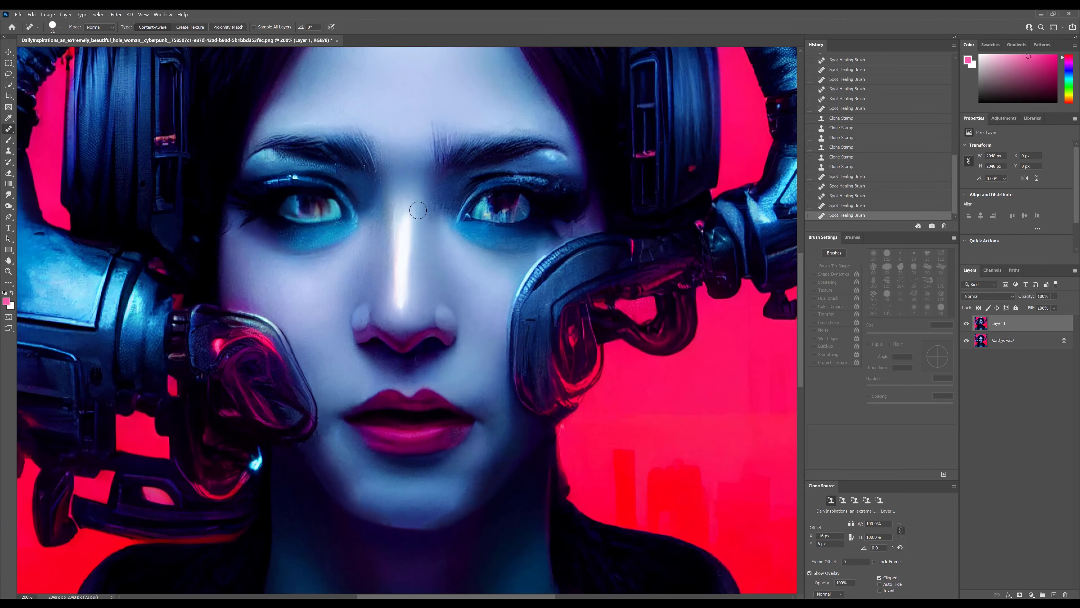
pyautogui.moveTo(429, 120); pyautogui.dragTo(430, 132)
pyautogui.hotkey('ctrl', '-')
pyautogui.hotkey('ctrl', '-')
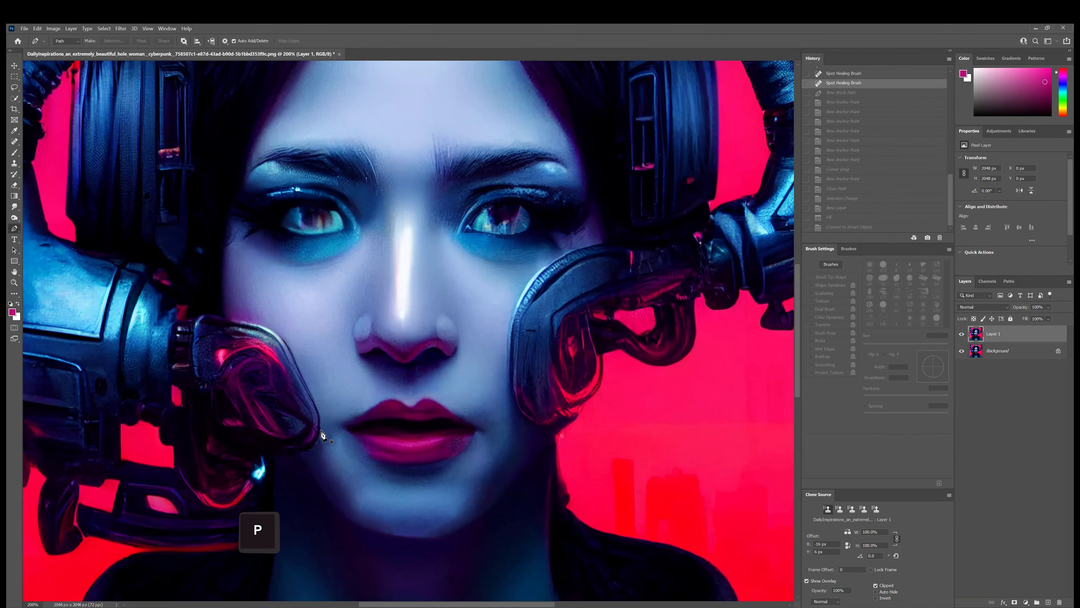
# Draw a closed Pen path from the eye down to the edge of the cheek device below it and convert it to a selection.
pyautogui.click(320, 431)
pyautogui.click(344, 230)
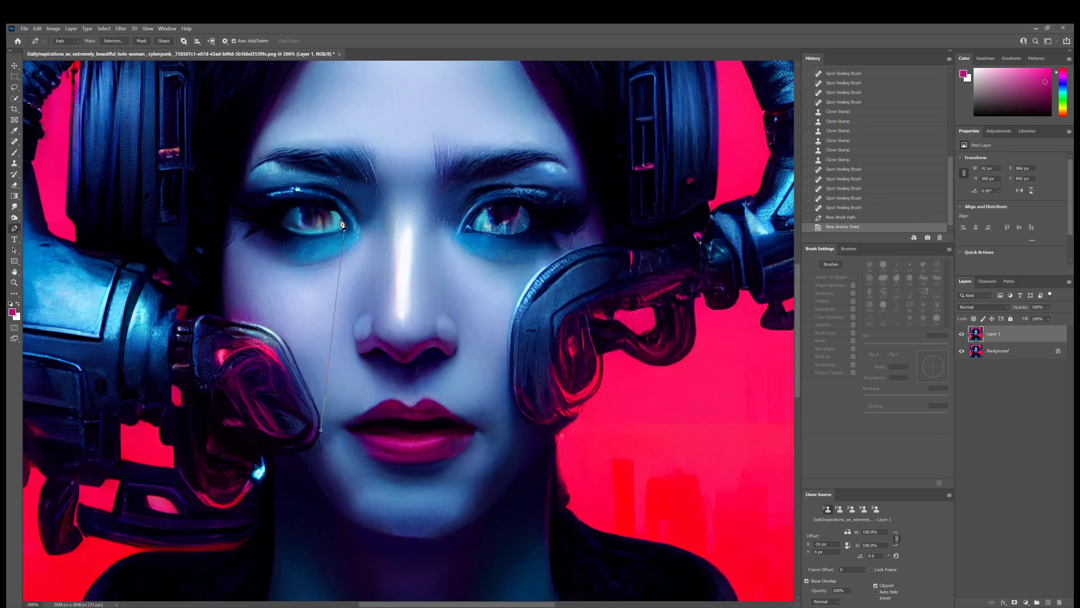
pyautogui.moveTo(336, 212); pyautogui.dragTo(272, 230)
pyautogui.click(302, 207)
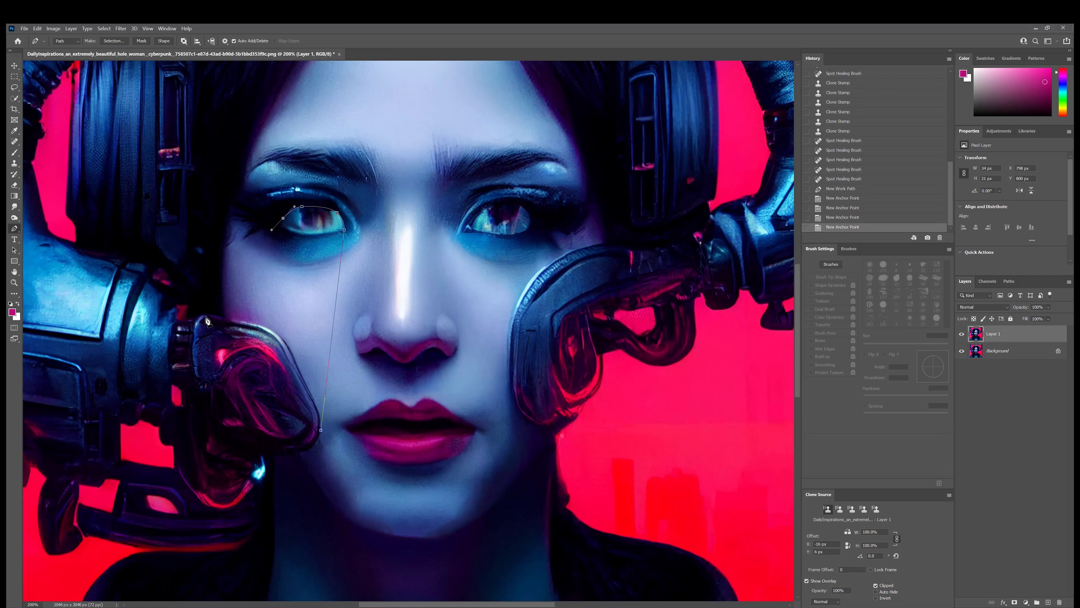
pyautogui.moveTo(206, 316); pyautogui.dragTo(255, 323)
pyautogui.keyDown('alt'); pyautogui.moveTo(300, 366); pyautogui.dragTo(291, 352); pyautogui.keyUp('alt')
pyautogui.click(319, 410)
pyautogui.moveTo(335, 445); pyautogui.dragTo(321, 415)
pyautogui.click(321, 430)
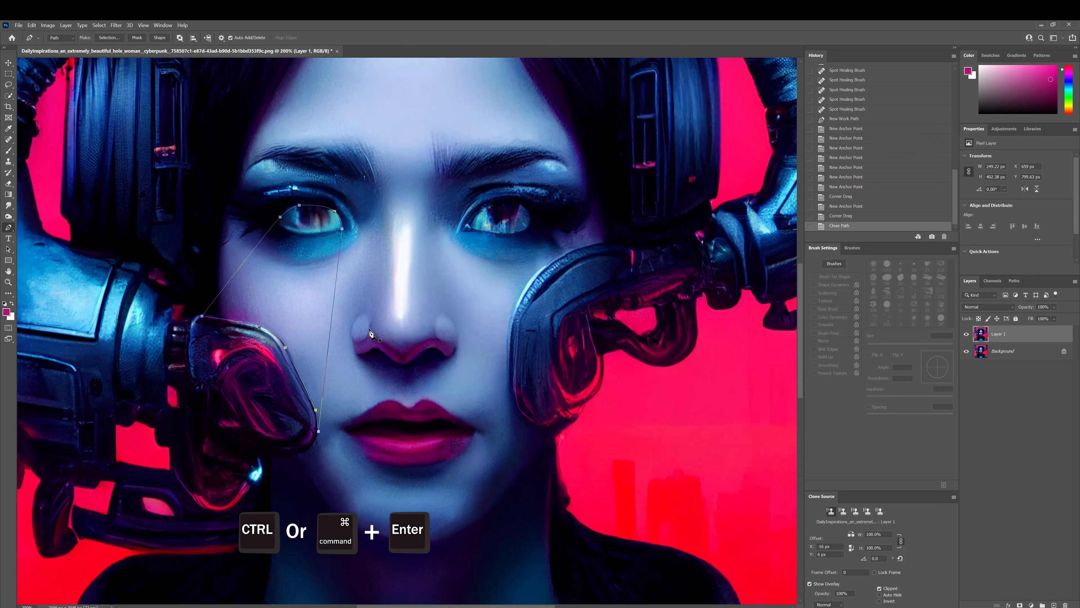
pyautogui.hotkey('ctrl', 'Return')
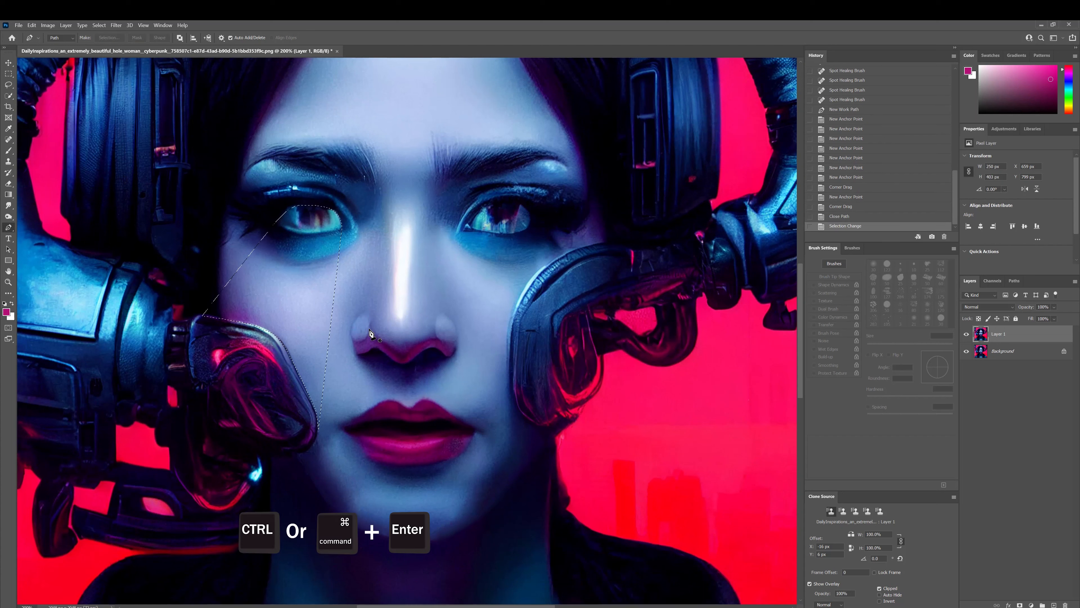
# Sample a bright pink from the cheek device as the foreground color and fill the selection with it on a new layer.
pyautogui.click(6, 312)
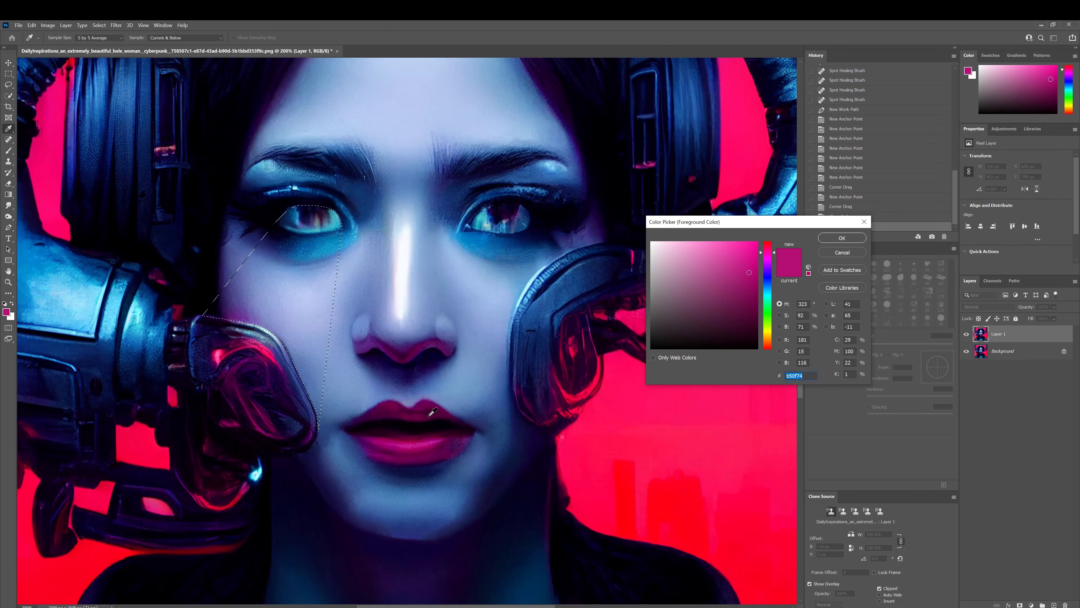
pyautogui.click(220, 351)
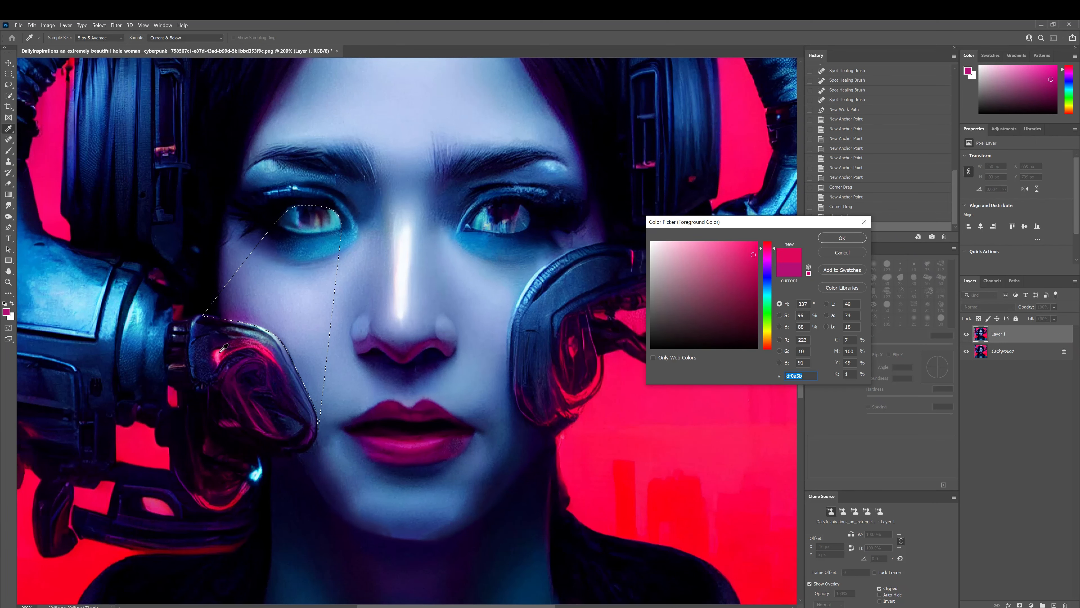
pyautogui.press('Return')
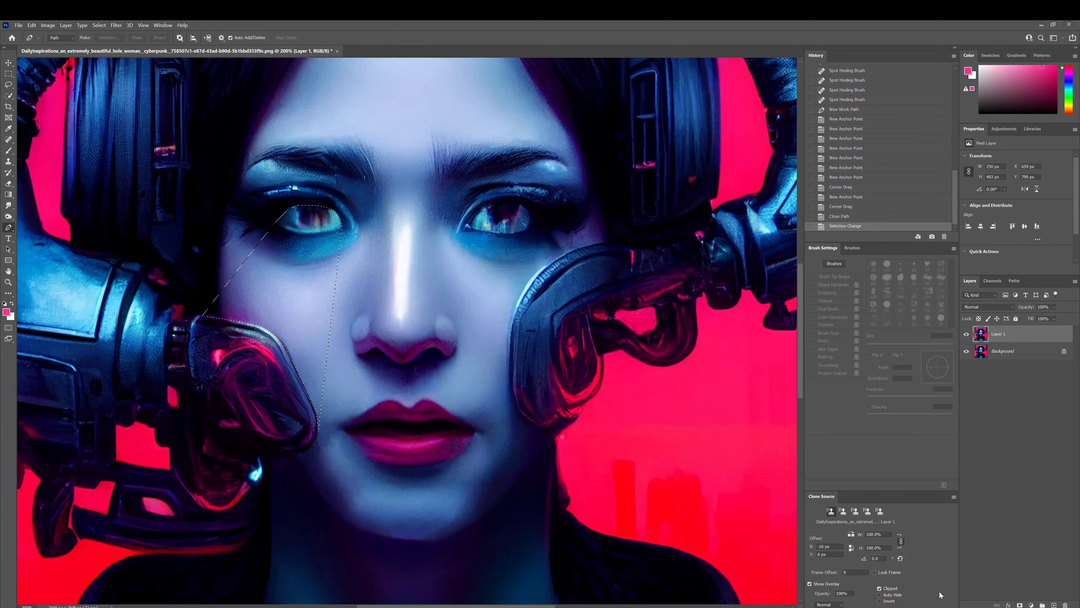
pyautogui.click(1054, 605)
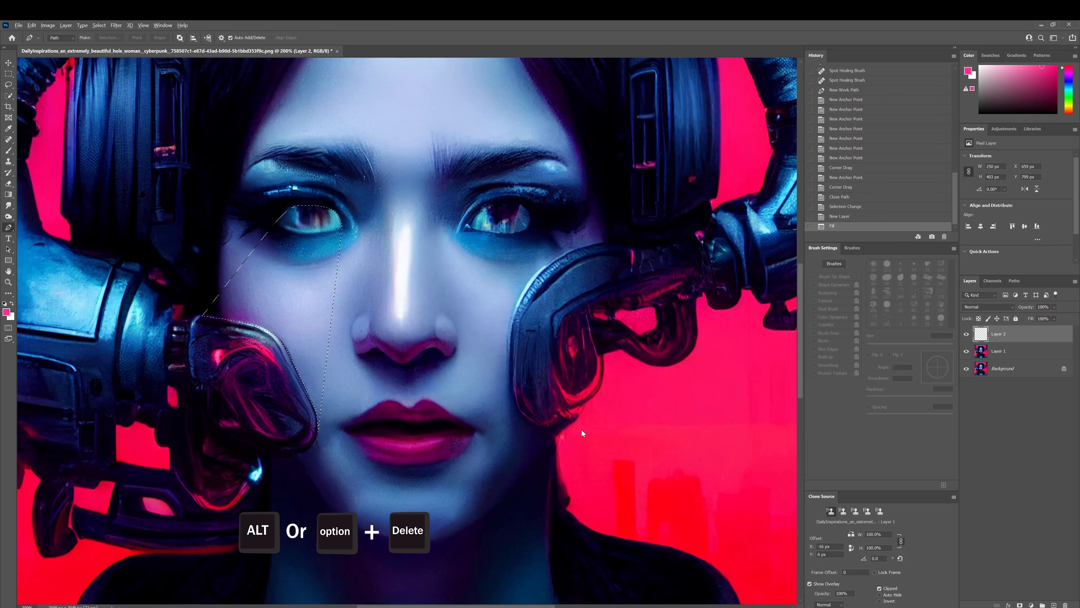
pyautogui.hotkey('alt', 'Delete')
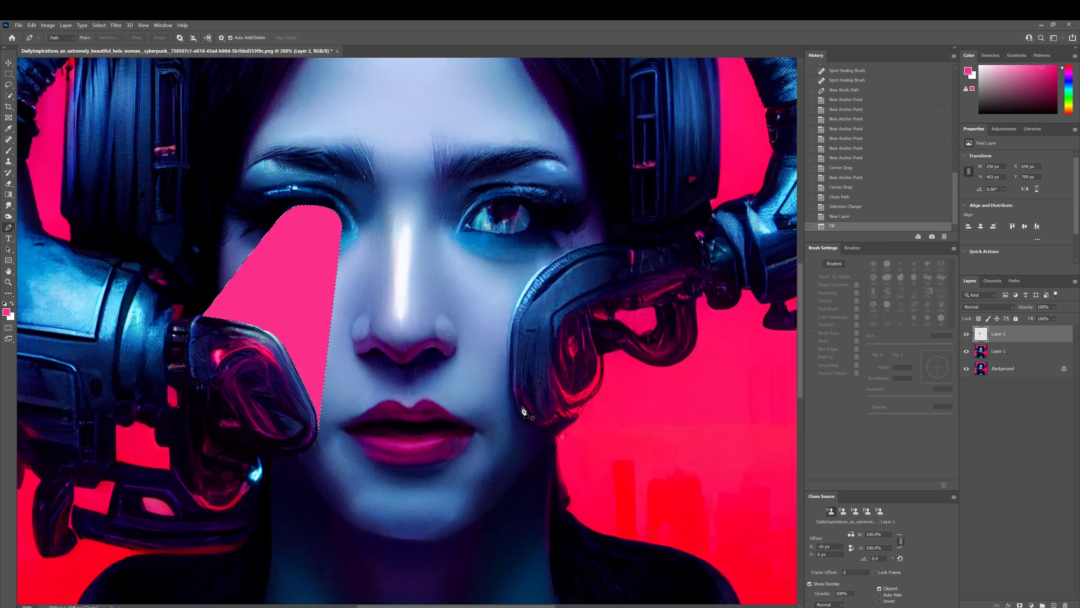
# Convert the pink shape layer to a Smart Object.
pyautogui.hotkey('ctrl', 'd')
pyautogui.click(1019, 340)
pyautogui.rightClick(1016, 340)
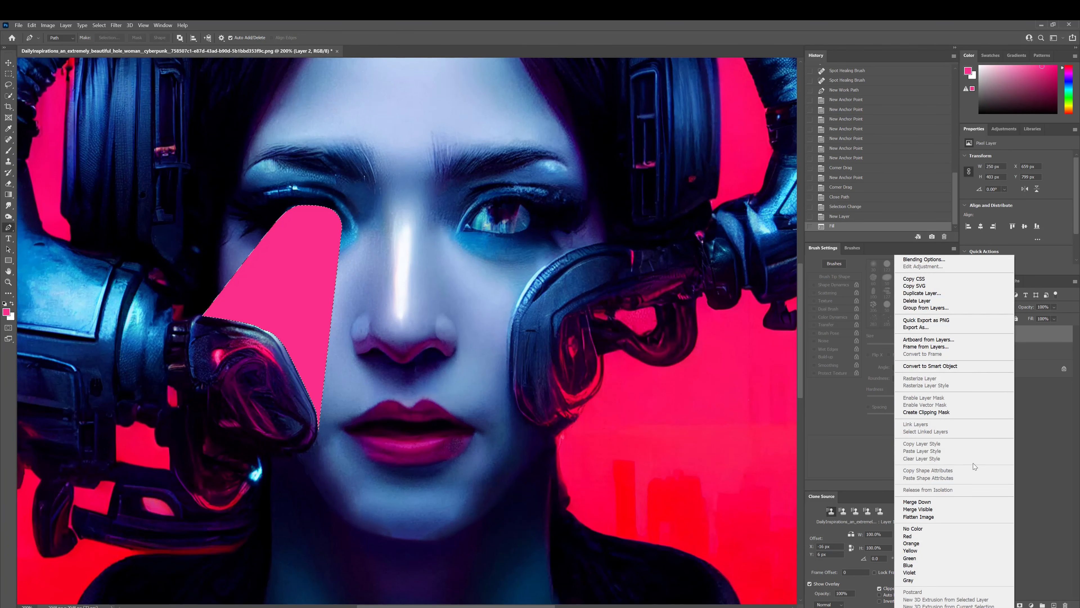
pyautogui.click(900, 366)
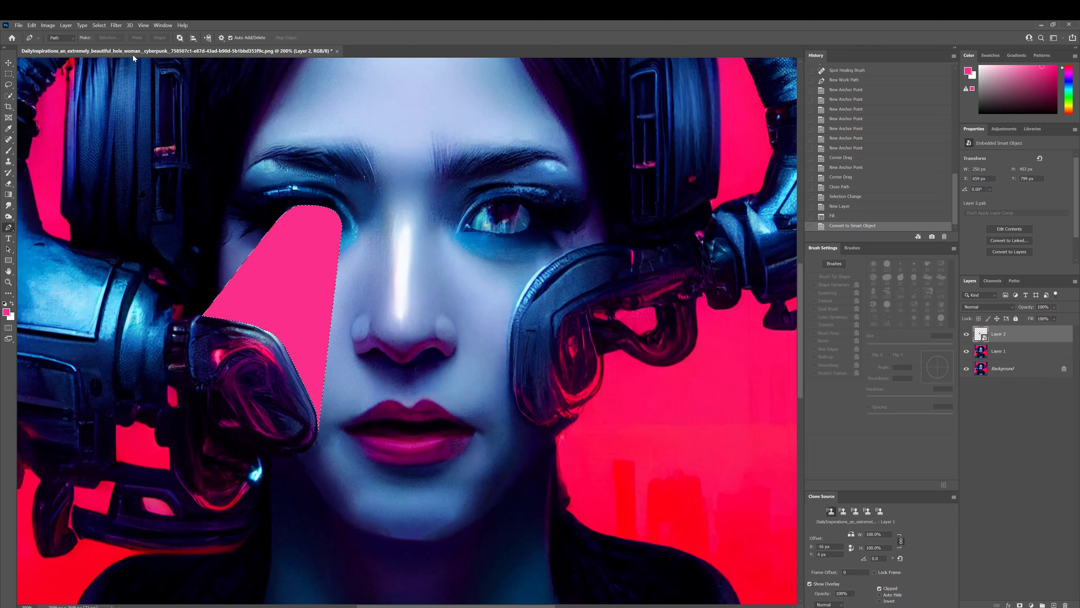
# Start a Field Blur on the pink shape with pins at the eye and just below it, each blurring about 90 px.
pyautogui.click(117, 26)
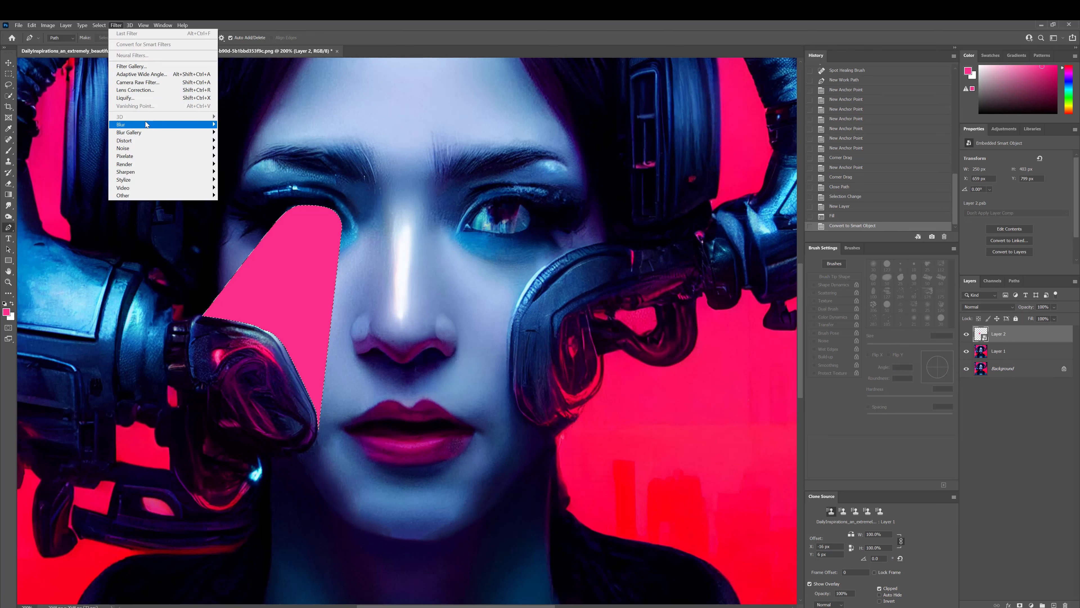
pyautogui.moveTo(151, 132)
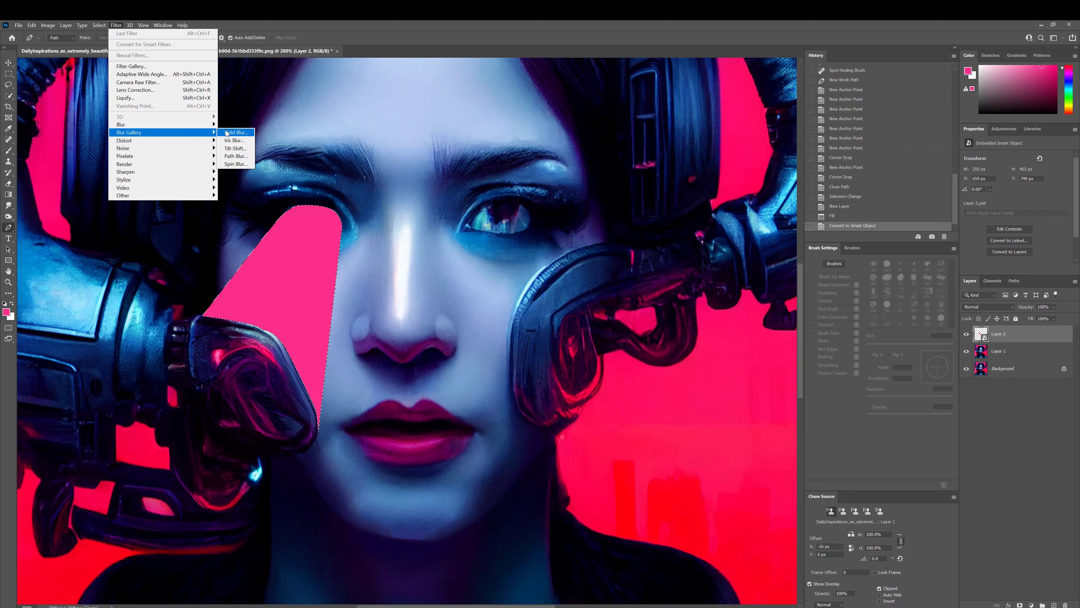
pyautogui.click(236, 132)
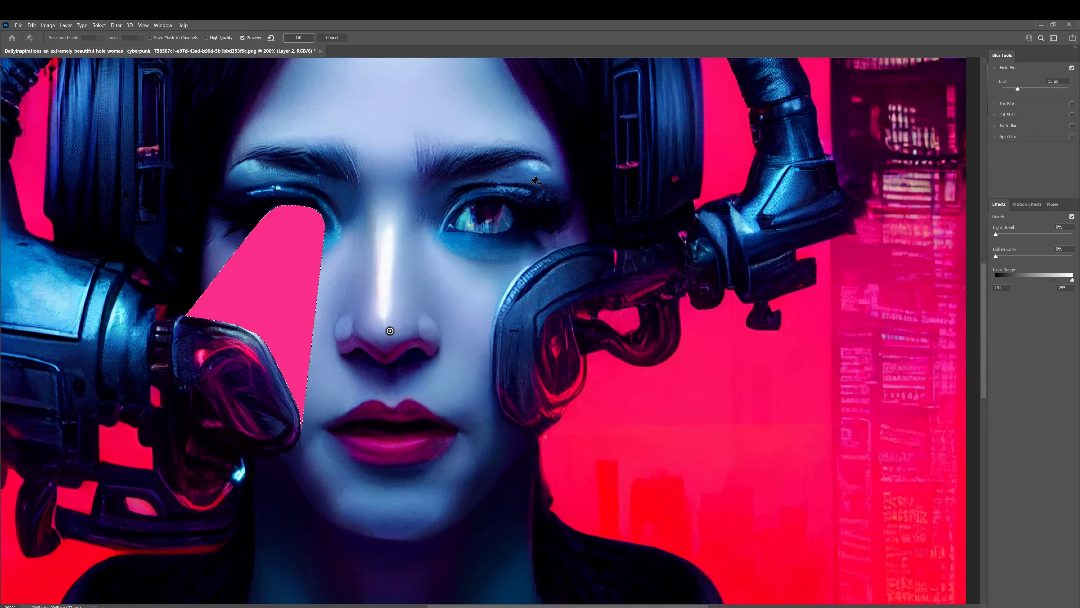
pyautogui.moveTo(1018, 89); pyautogui.dragTo(1037, 89)
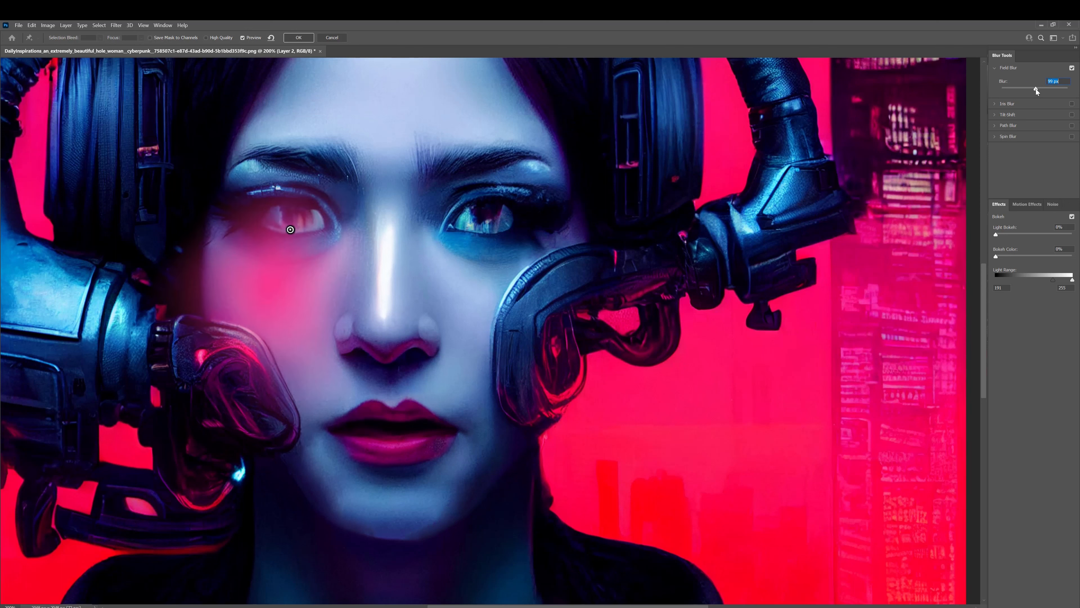
pyautogui.click(284, 259)
pyautogui.moveTo(1018, 90); pyautogui.dragTo(1036, 89)
# Add more Field Blur pins down the cheek, about 70 px for the upper one and 15 px for the others, and apply the blur.
pyautogui.click(269, 298)
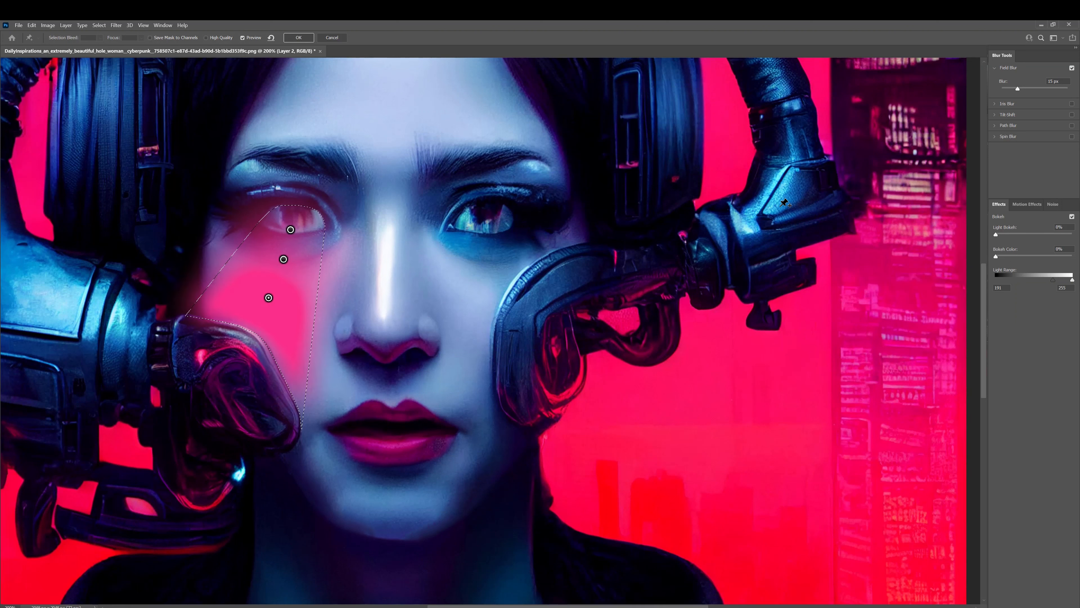
pyautogui.moveTo(1026, 88); pyautogui.dragTo(1032, 89)
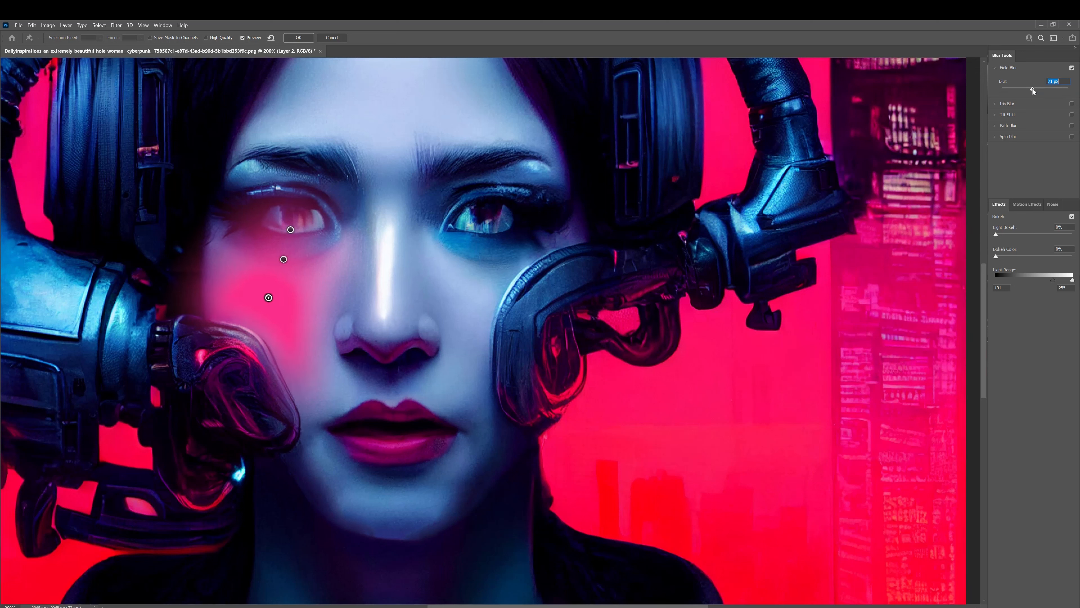
pyautogui.click(215, 308)
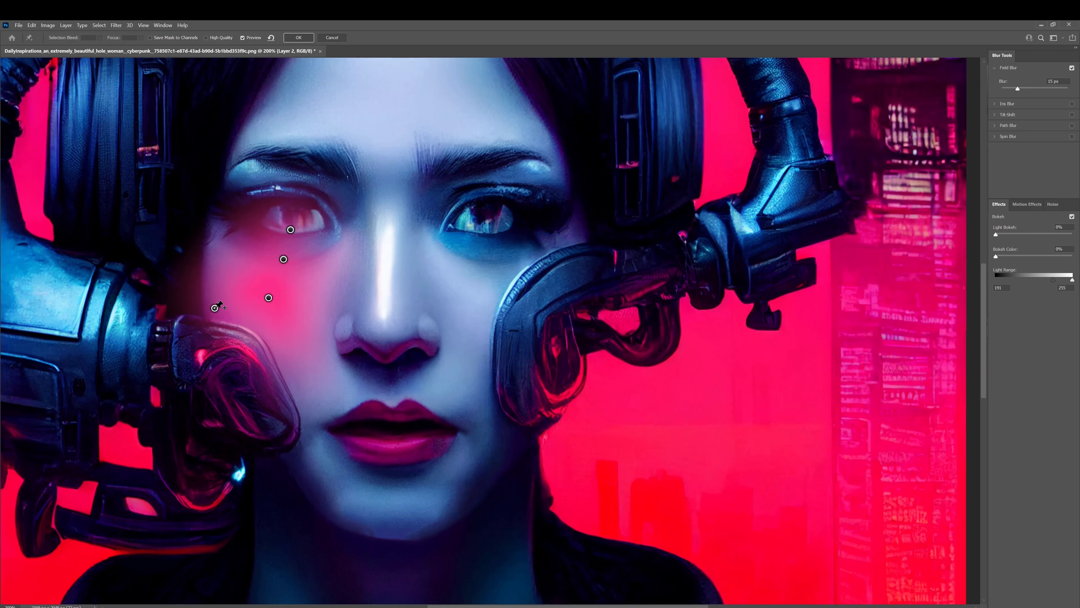
pyautogui.click(300, 396)
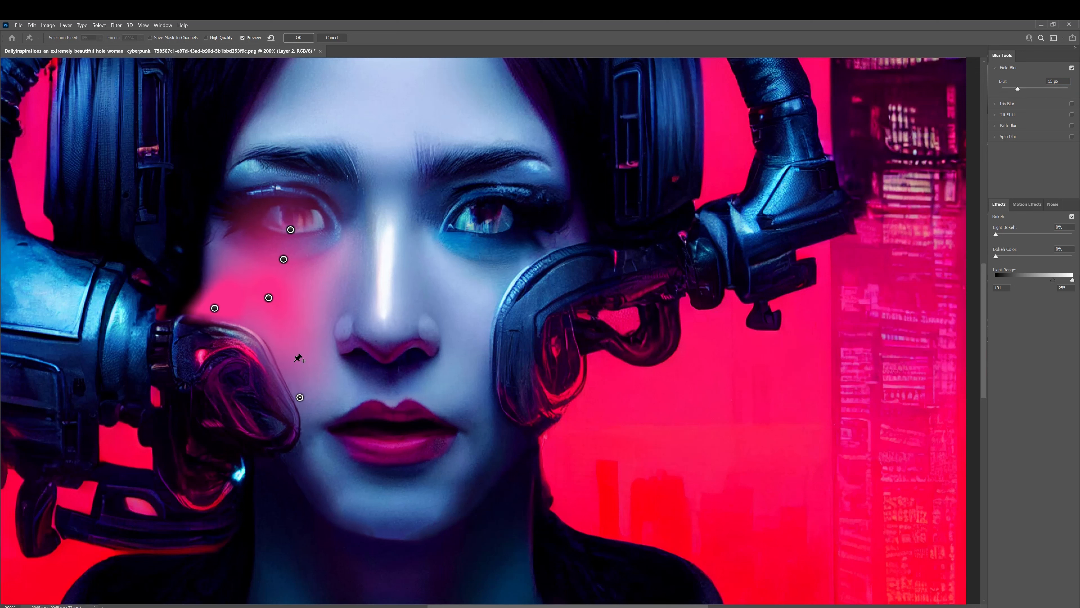
pyautogui.click(272, 333)
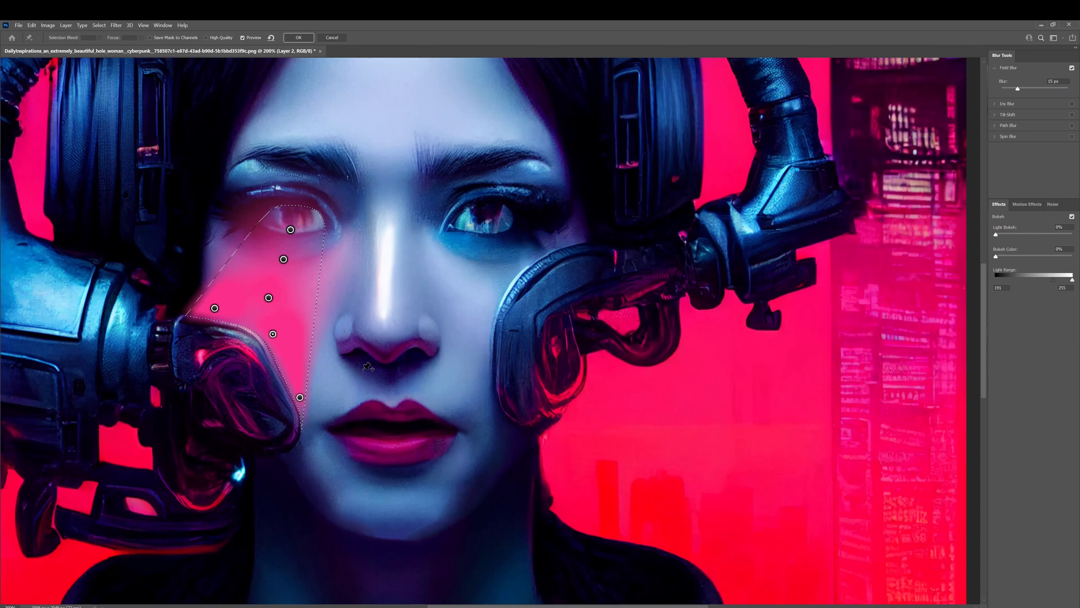
pyautogui.click(249, 320)
pyautogui.click(300, 37)
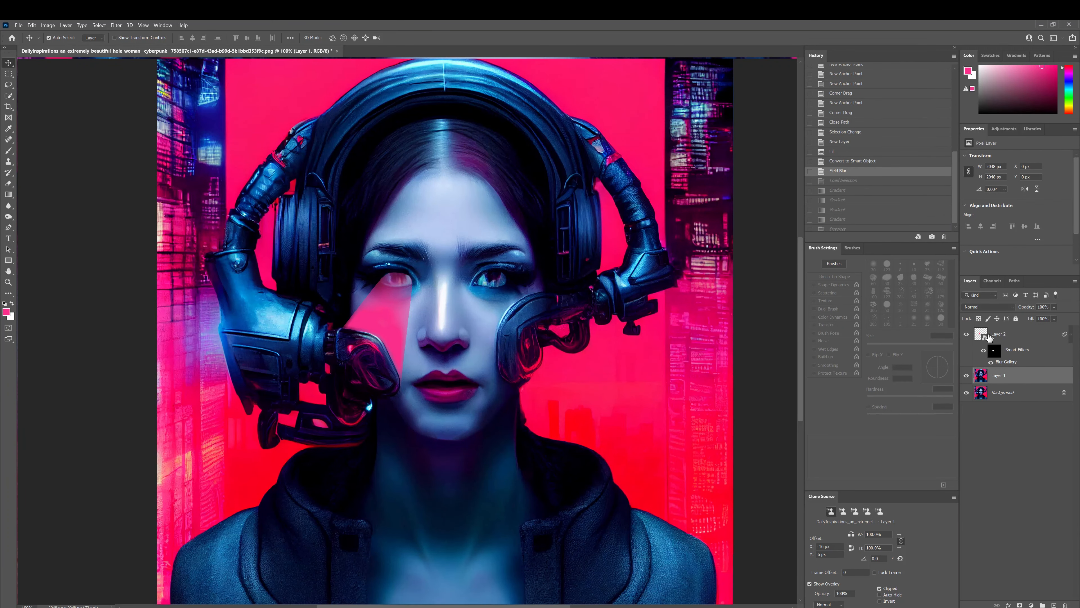
# Add a layer mask to the pink shape and fade its outer edge with black-to-white gradients.
pyautogui.click(998, 336)
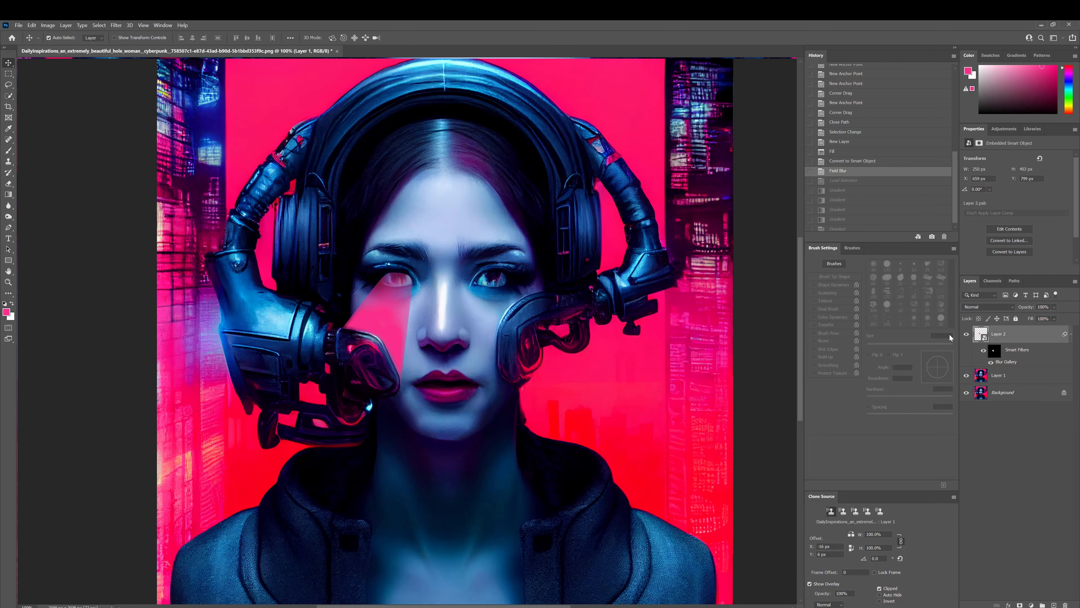
pyautogui.click(1020, 605)
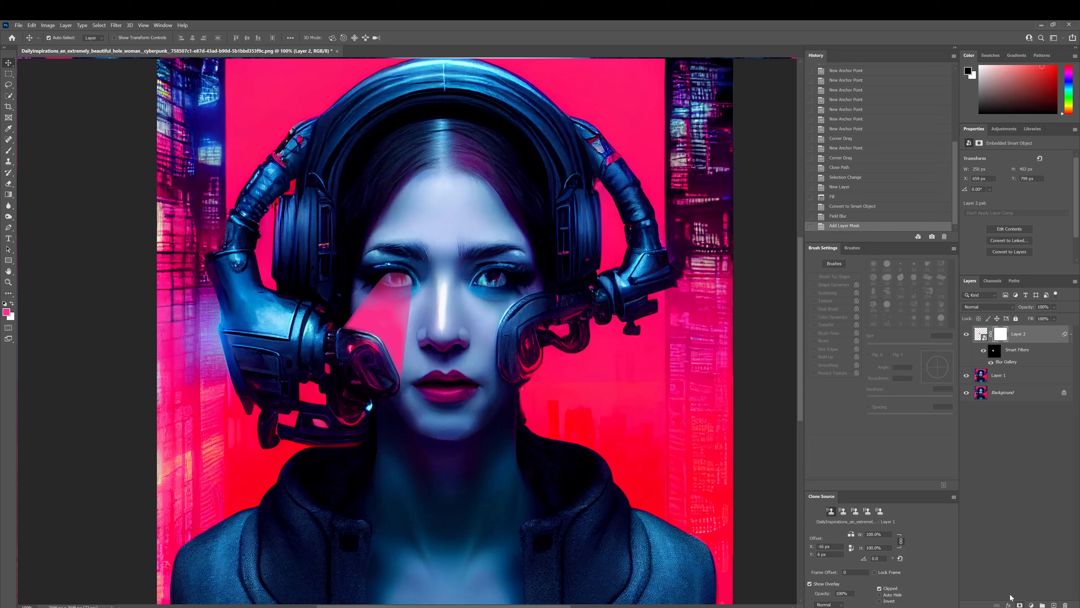
pyautogui.press('g')
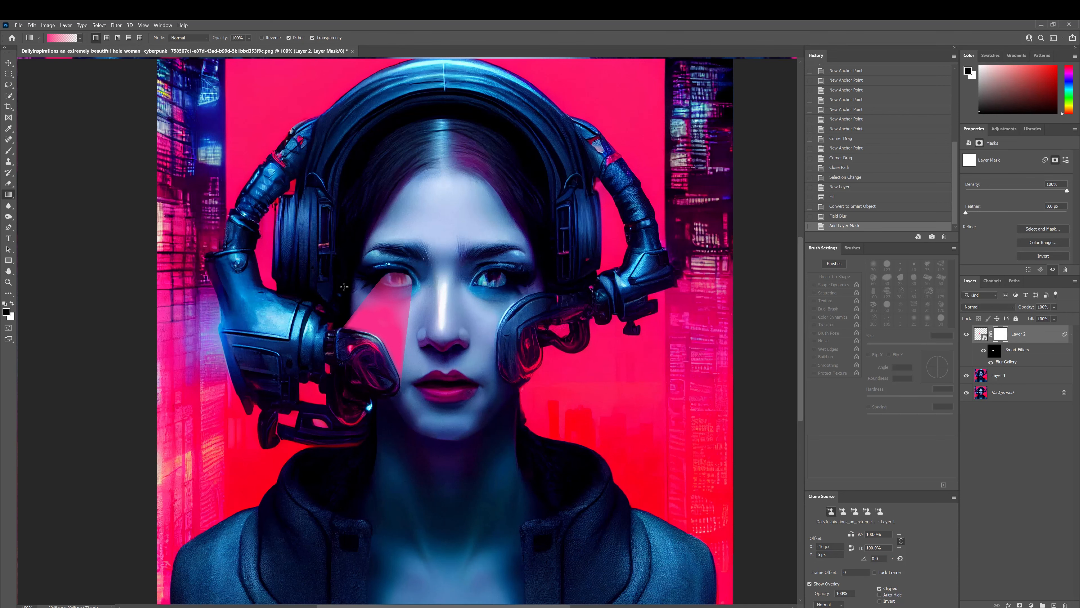
pyautogui.hotkey('ctrl', '+')
pyautogui.hotkey('ctrl', '+')
pyautogui.moveTo(255, 173); pyautogui.dragTo(311, 255)
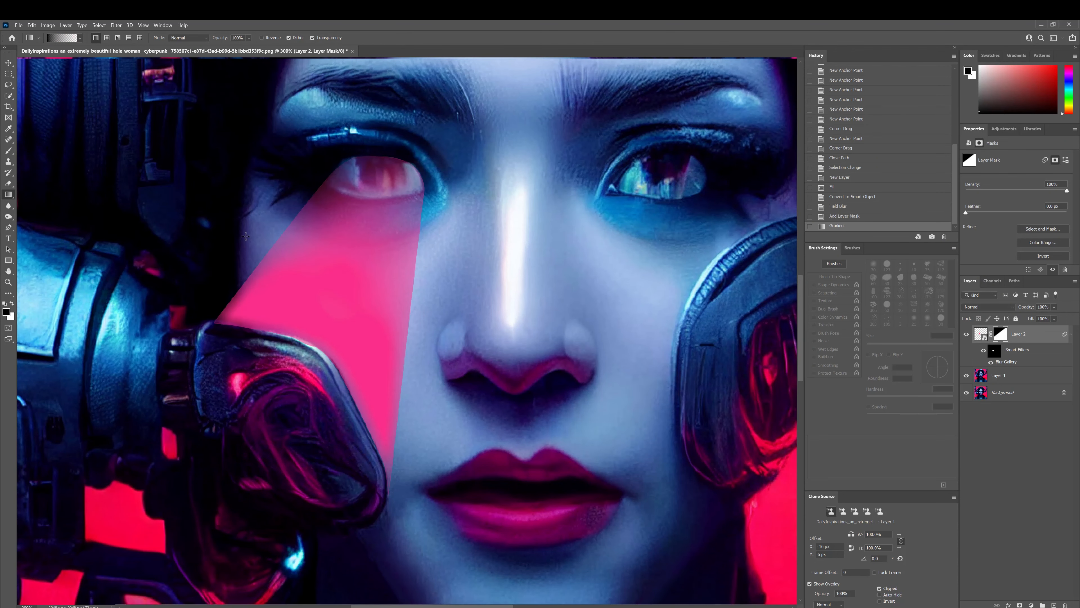
pyautogui.moveTo(229, 230); pyautogui.dragTo(269, 260)
pyautogui.moveTo(242, 212); pyautogui.dragTo(295, 246)
pyautogui.moveTo(244, 216); pyautogui.dragTo(260, 286)
pyautogui.moveTo(259, 187); pyautogui.dragTo(251, 259)
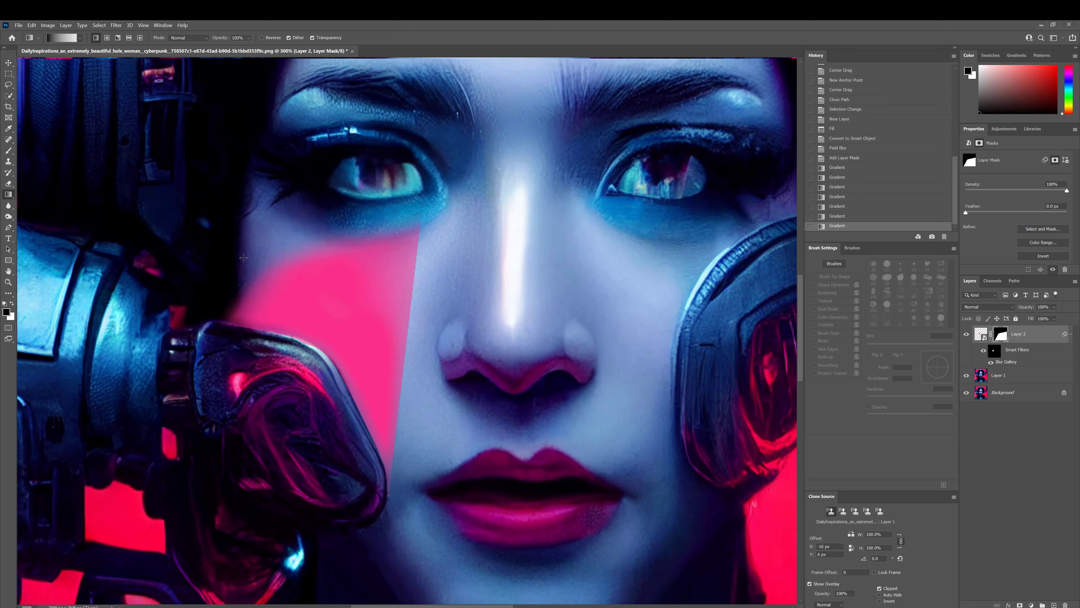
pyautogui.hotkey('ctrl', 'z')
pyautogui.hotkey('ctrl', 'z')
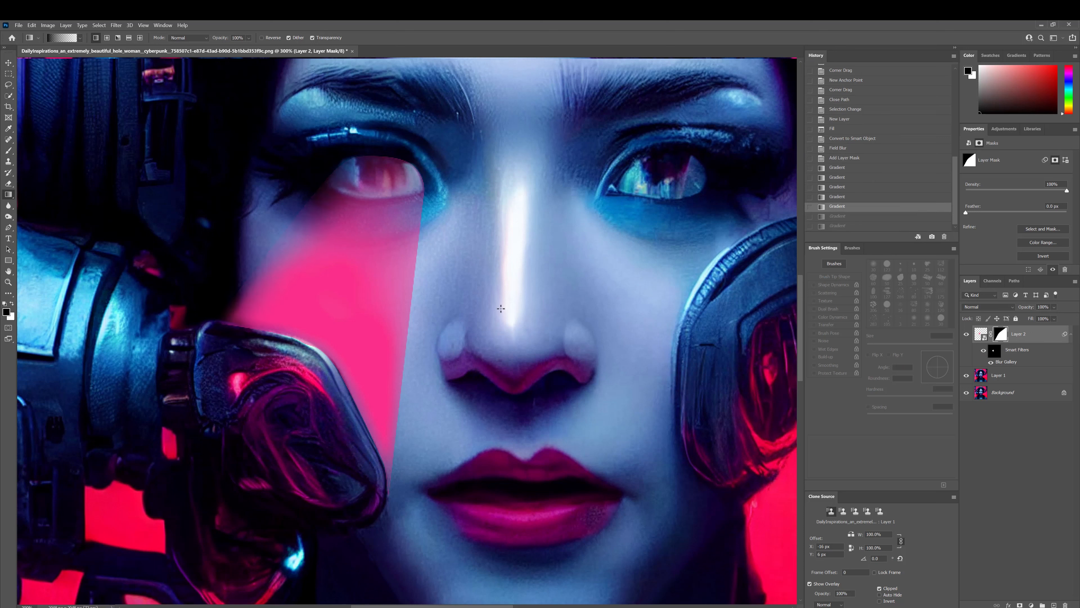
# Fade the pink shape's nose-side edge with mask gradients and lower the layer's opacity to 71%.
pyautogui.moveTo(459, 326); pyautogui.dragTo(402, 292)
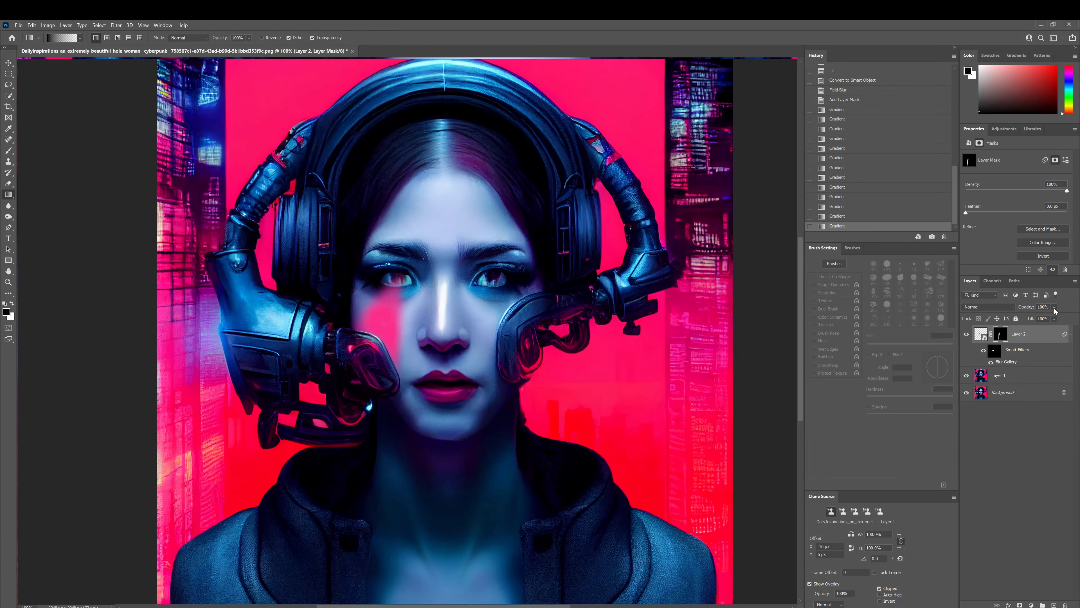
pyautogui.moveTo(1054, 307); pyautogui.dragTo(1063, 321)
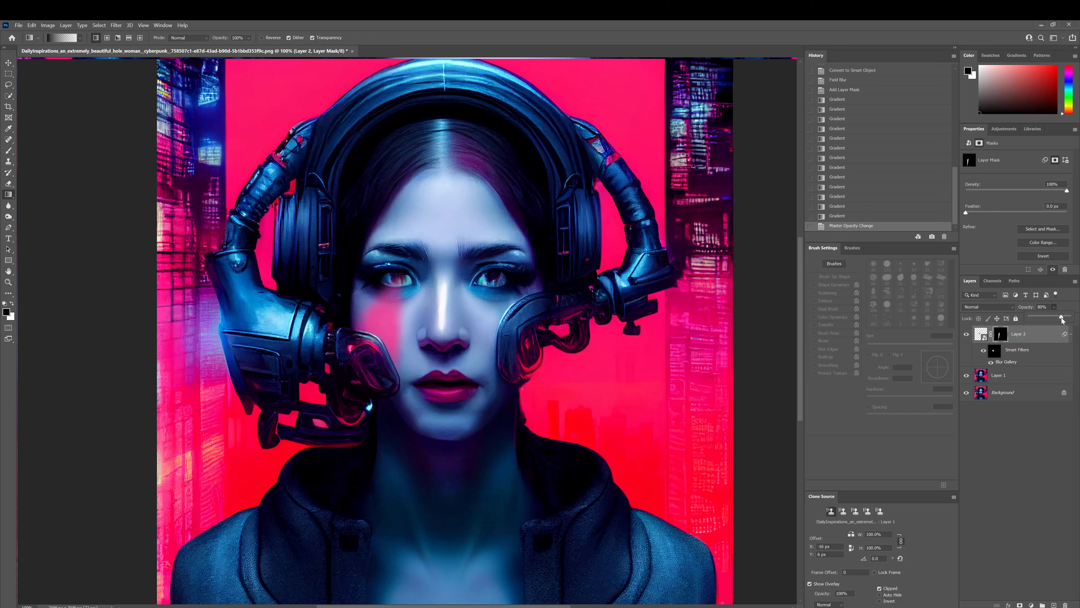
# Open the Python code image and bring it into the portrait document as a new layer.
pyautogui.click(18, 26)
pyautogui.click(27, 42)
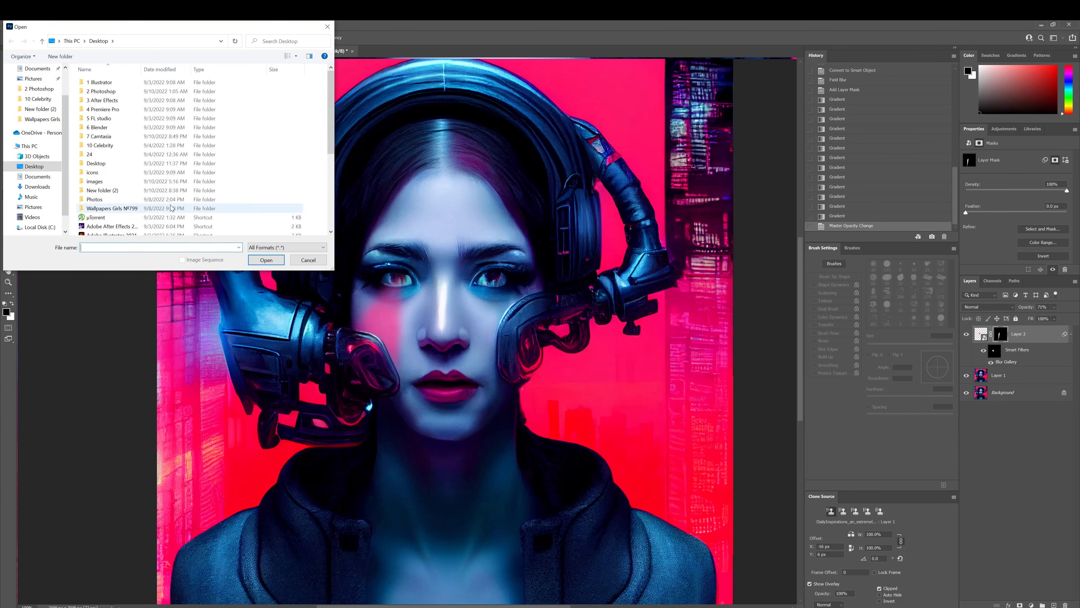
pyautogui.scroll(-5, 188, 179)
pyautogui.click(121, 232)
pyautogui.doubleClick(120, 232)
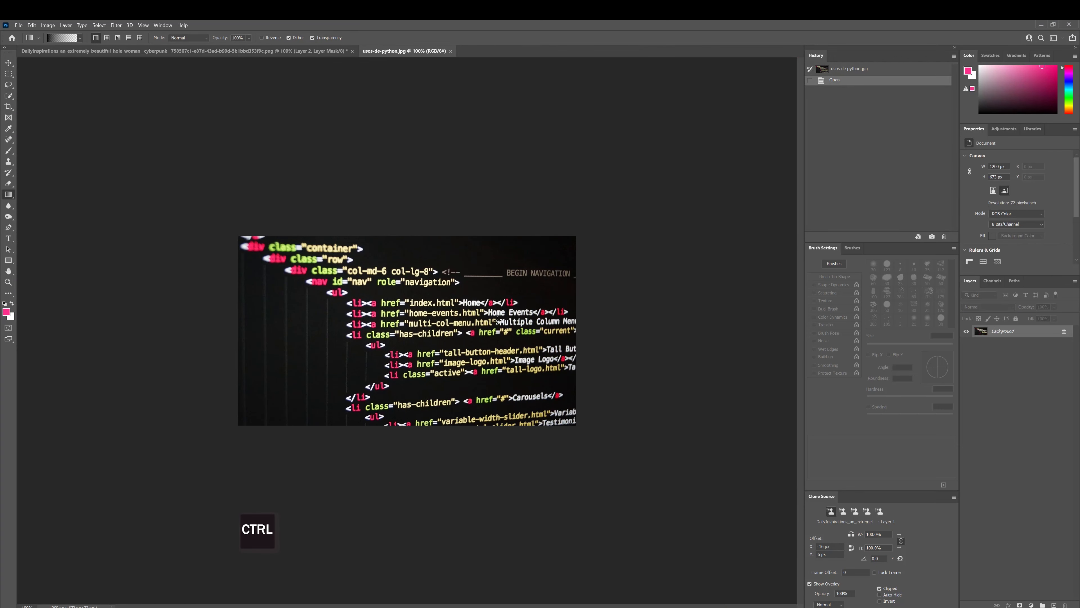
pyautogui.hotkey('ctrl', 'Tab')
pyautogui.moveTo(238, 106); pyautogui.dragTo(391, 259)
# Scale the code image down and place it over the eye above the pink glow.
pyautogui.hotkey('ctrl', 't')
pyautogui.moveTo(596, 368); pyautogui.dragTo(369, 241)
pyautogui.moveTo(312, 209); pyautogui.dragTo(388, 279)
pyautogui.hotkey('ctrl', '+')
pyautogui.hotkey('ctrl', '+')
pyautogui.moveTo(524, 272); pyautogui.dragTo(392, 199)
pyautogui.moveTo(325, 168); pyautogui.dragTo(410, 198)
# Lower the code layer's opacity to 13% and refine its size and position to fit over the eye.
pyautogui.click(1054, 307)
pyautogui.moveTo(1071, 317); pyautogui.dragTo(1034, 317)
pyautogui.click(396, 193)
pyautogui.moveTo(475, 227); pyautogui.dragTo(409, 189)
pyautogui.moveTo(373, 159); pyautogui.dragTo(399, 183)
# Warp the code layer so its outer corners and edges follow the curve of the eye above the pink glow, and apply the transform.
pyautogui.click(378, 38)
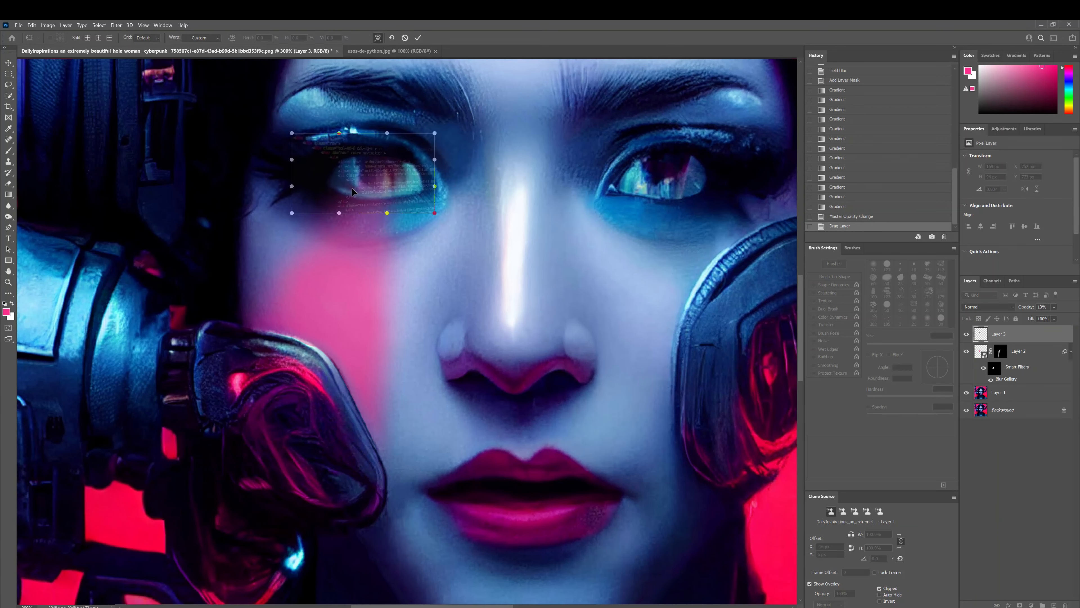
pyautogui.moveTo(293, 134); pyautogui.dragTo(296, 167)
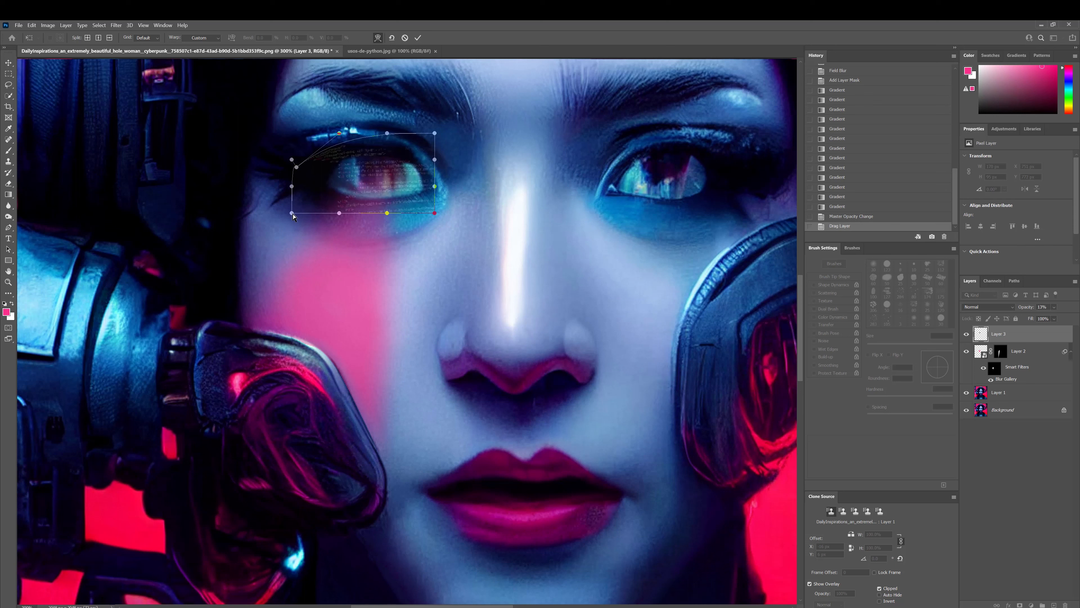
pyautogui.moveTo(291, 214); pyautogui.dragTo(277, 218)
pyautogui.moveTo(282, 205); pyautogui.dragTo(267, 207)
pyautogui.moveTo(395, 180)
pyautogui.mouseDown()
pyautogui.moveTo(401, 158)
pyautogui.moveTo(407, 182)
pyautogui.mouseUp()
pyautogui.click(378, 38)
pyautogui.click(378, 38)
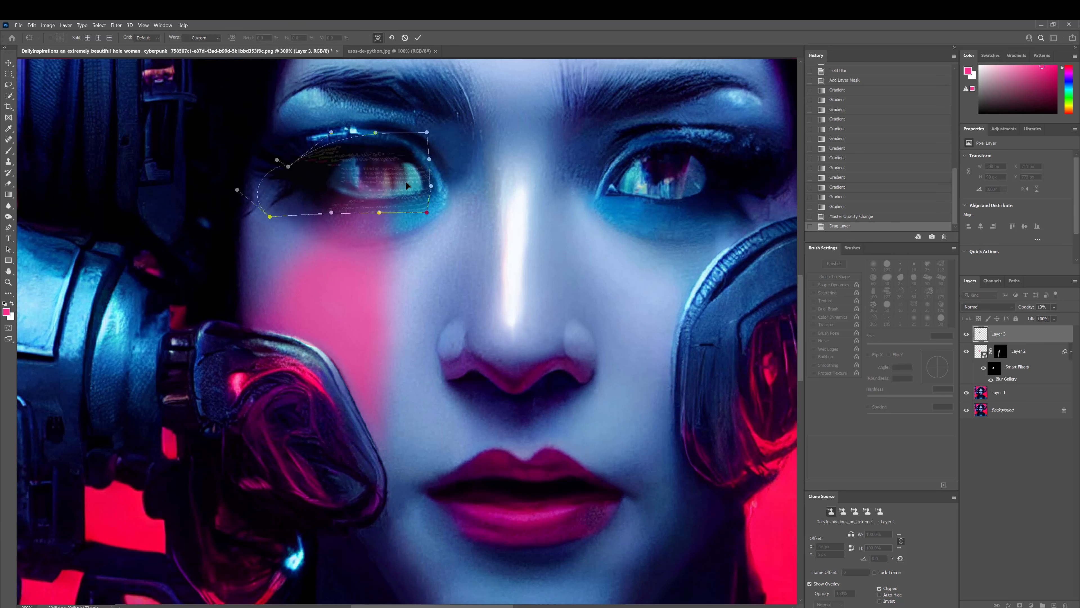
pyautogui.press('Return')
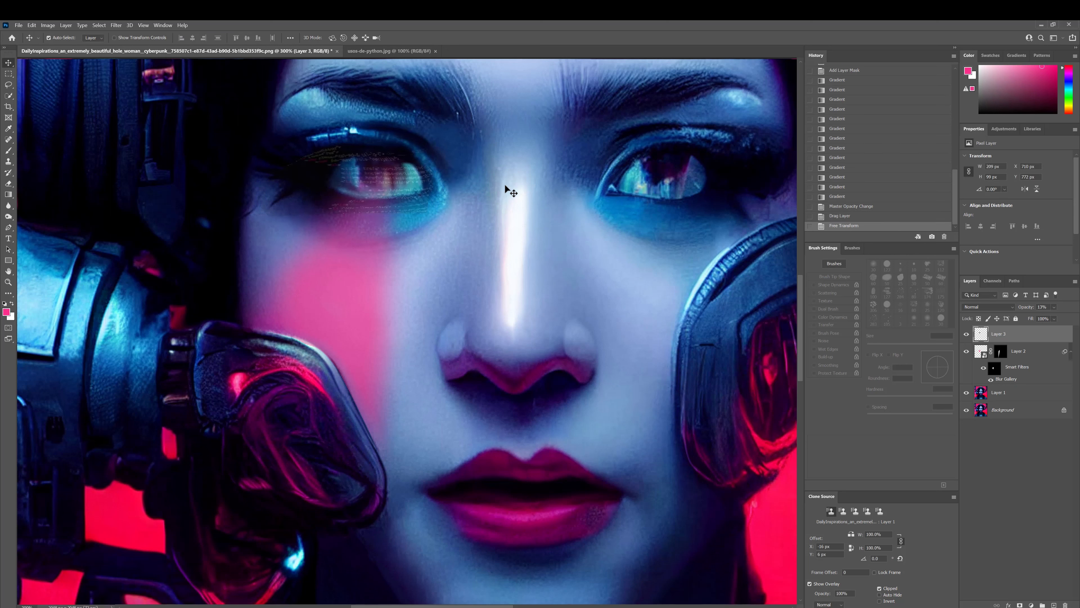
# Outline the eyeball under the code layer with a freehand Lasso selection and invert the selection.
pyautogui.press('p')
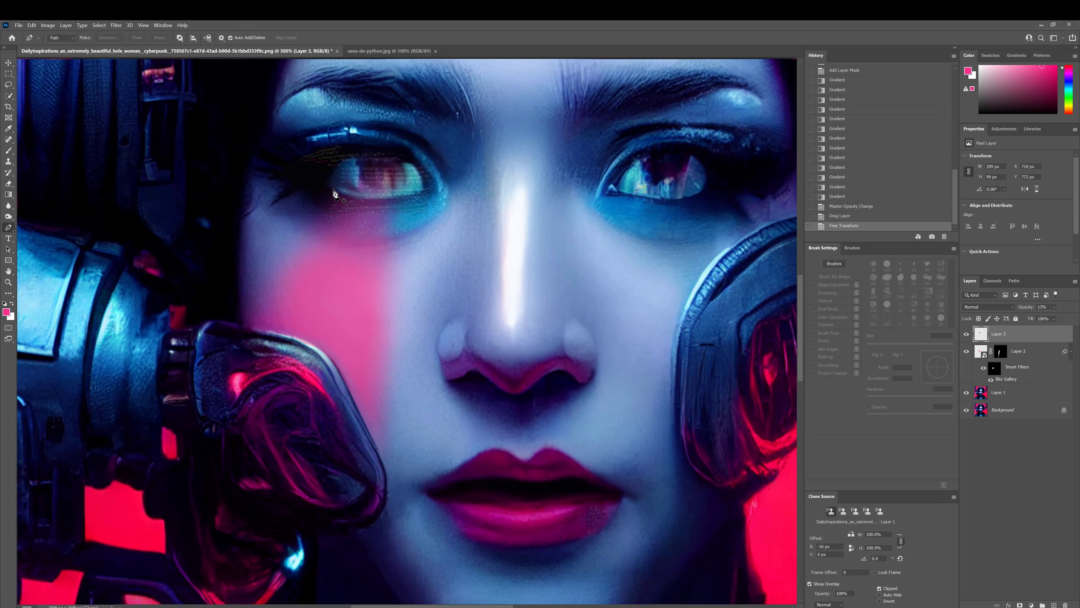
pyautogui.press('l')
pyautogui.press('l')
pyautogui.moveTo(332, 189)
pyautogui.mouseDown()
pyautogui.moveTo(375, 205)
pyautogui.moveTo(426, 196)
pyautogui.moveTo(428, 183)
pyautogui.moveTo(403, 155)
pyautogui.moveTo(359, 150)
pyautogui.moveTo(332, 170)
pyautogui.moveTo(339, 195)
pyautogui.mouseUp()
pyautogui.hotkey('ctrl', 'shift', 'i')
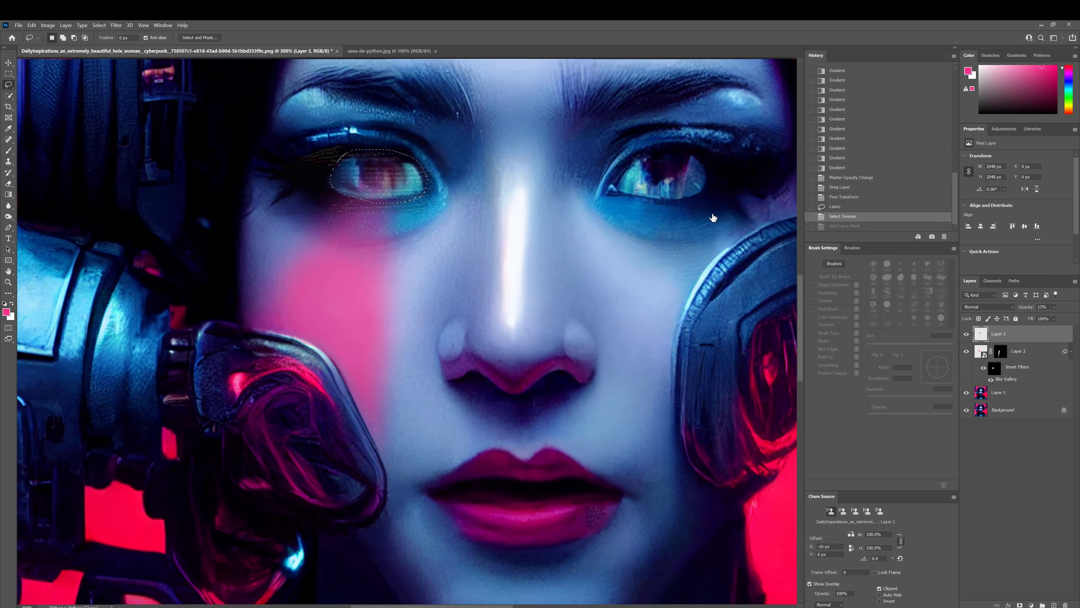
# Add a layer mask to the code layer that hides the inverted selection around the eyeball, and target the layer's image instead of its mask.
pyautogui.hotkey('ctrl', '-')
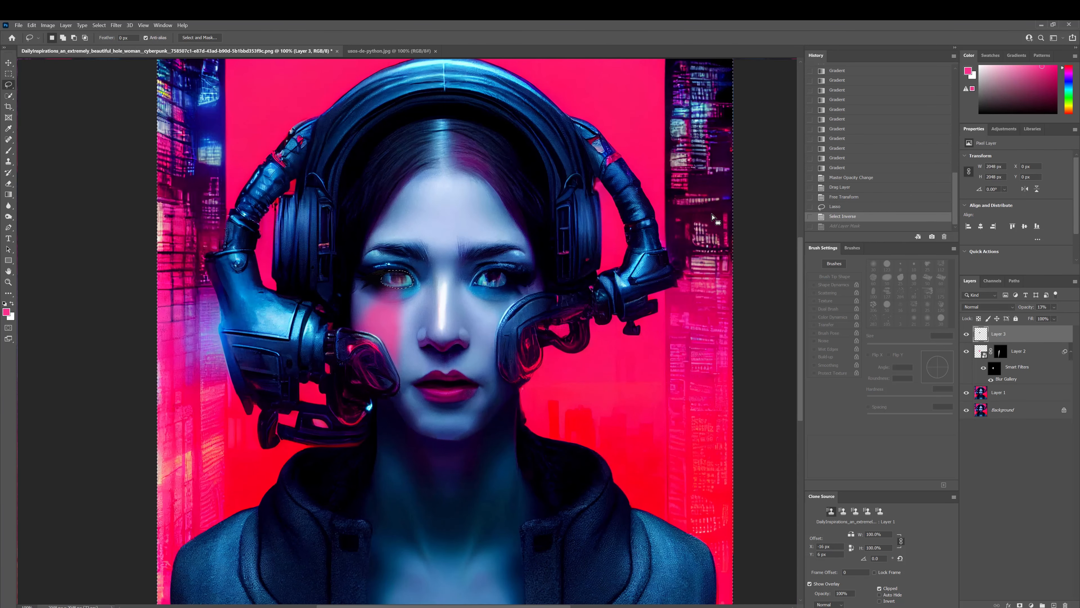
pyautogui.hotkey('ctrl', '+')
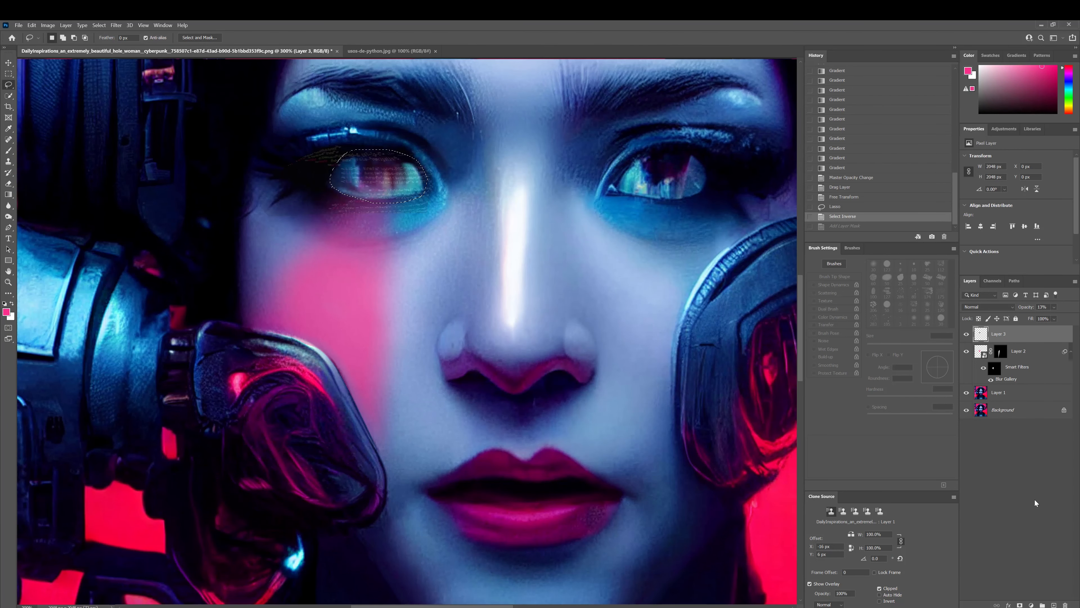
pyautogui.keyDown('alt'); pyautogui.click(1020, 604); pyautogui.keyUp('alt')
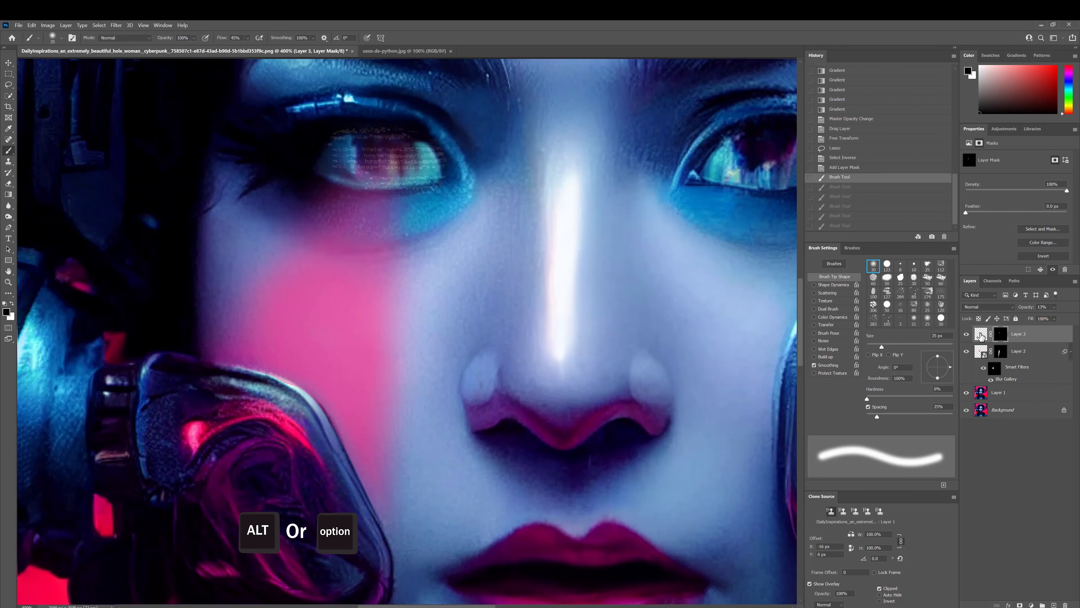
pyautogui.click(981, 334)
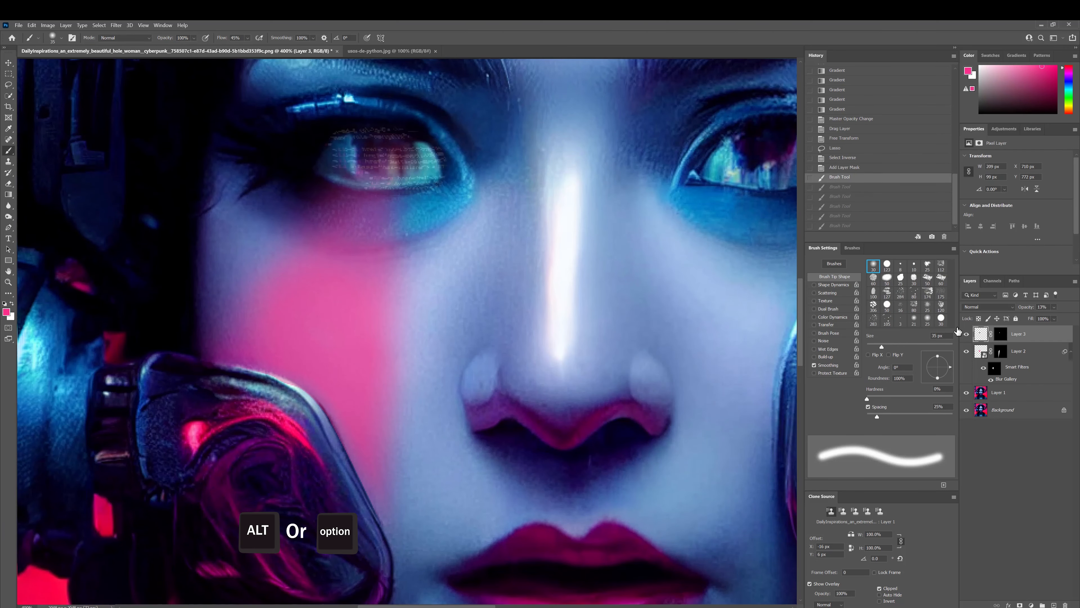